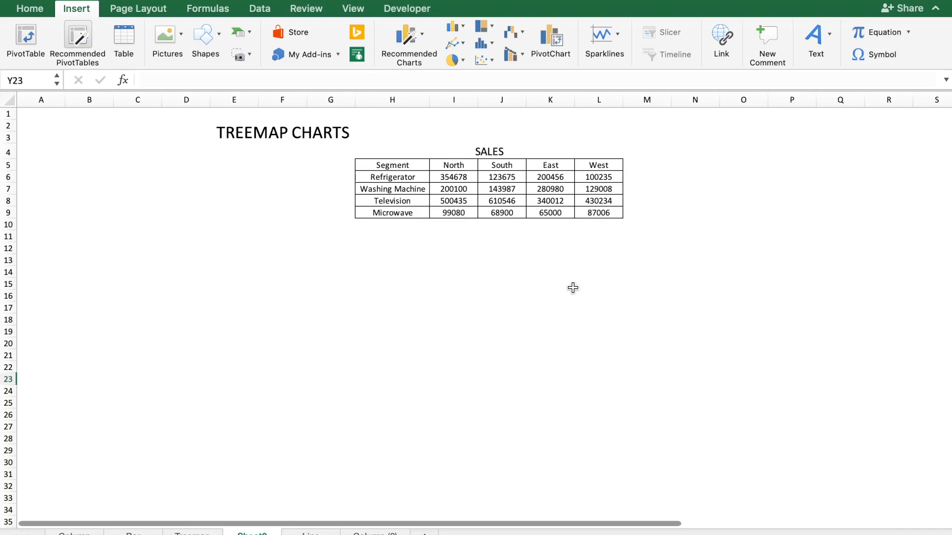
key(Up)
key(Up)
key(Up)
key(Left)
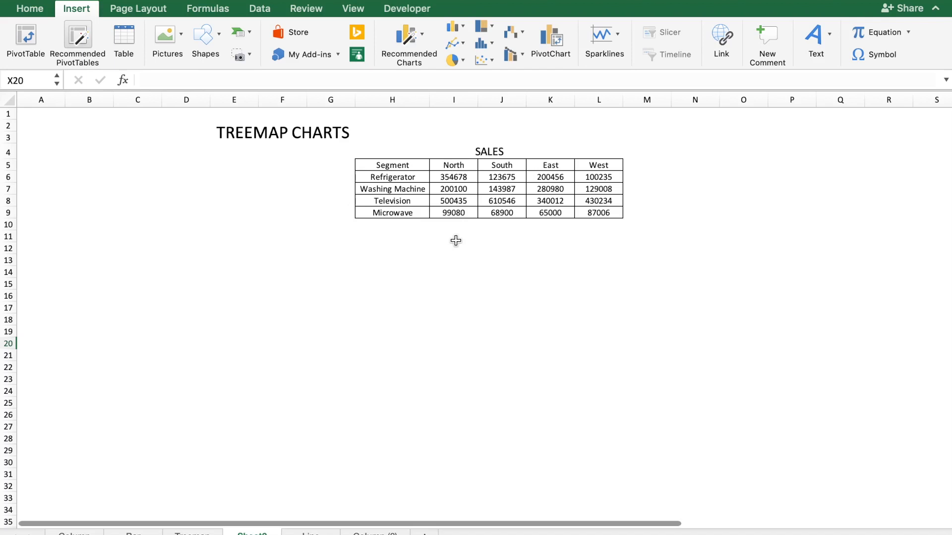
Step: Copy the Segment column H5:H9 to C5 and repeat its four product names down to C21
drag(412, 167, 412, 214)
key(cmd+c)
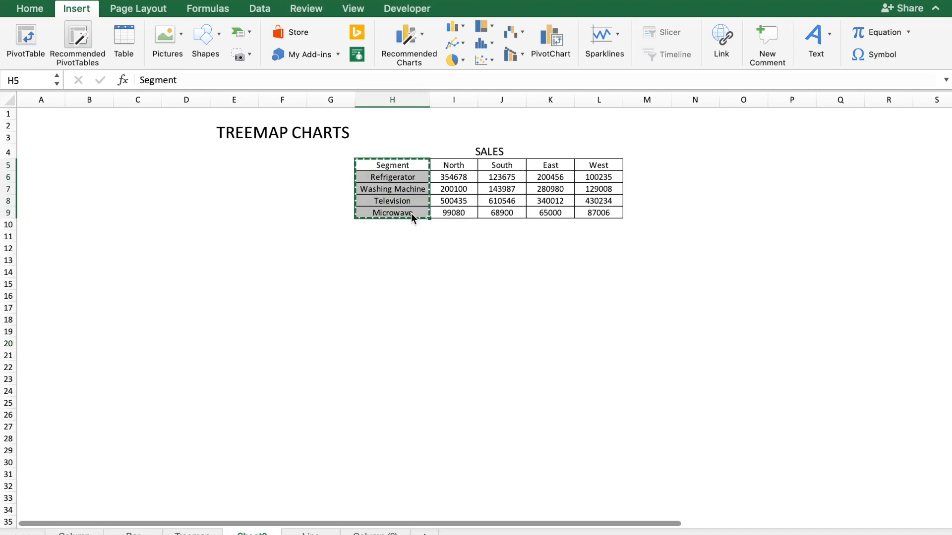
click(132, 167)
key(super+v)
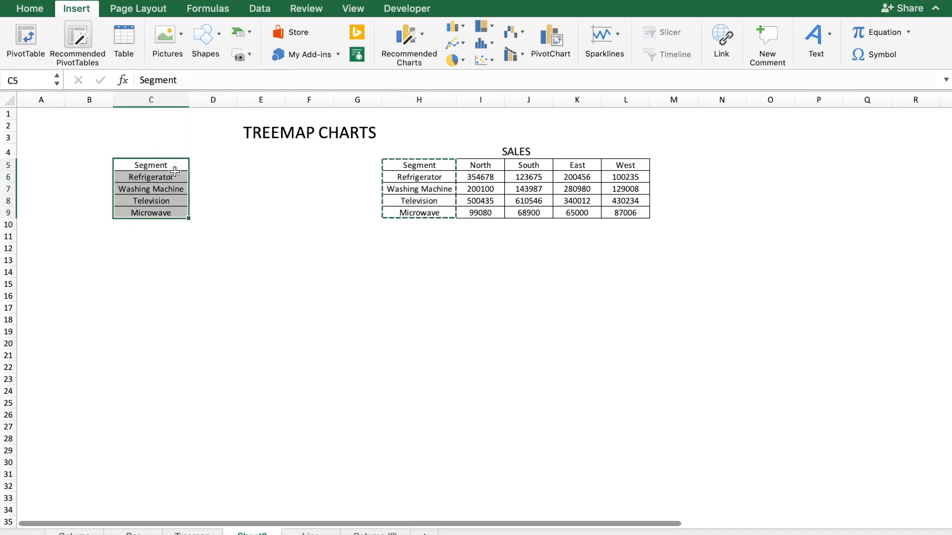
drag(171, 177, 156, 356)
key(super+c)
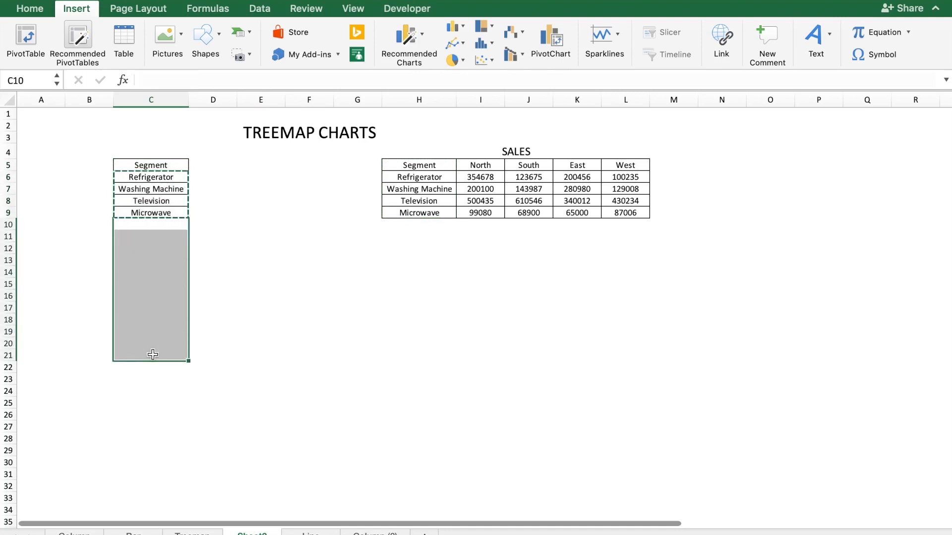
key(super+v)
click(261, 331)
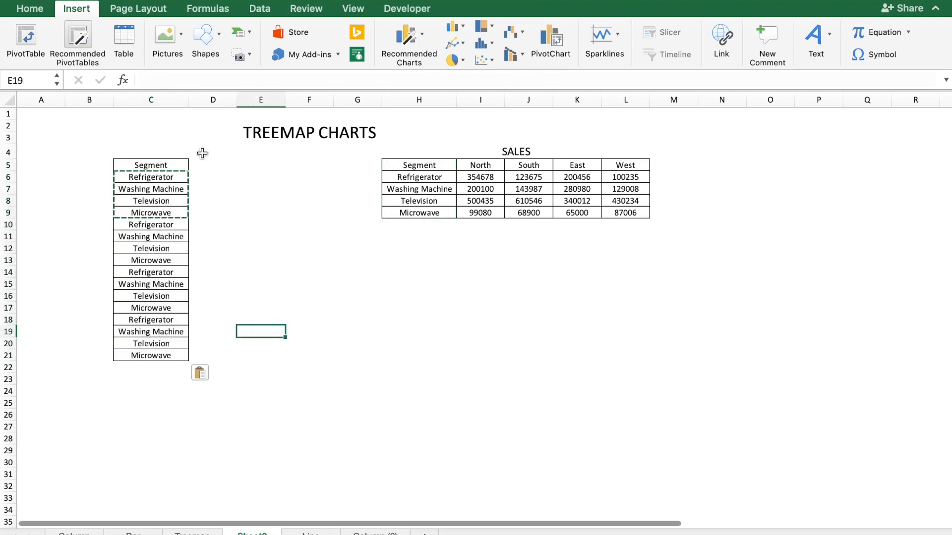
Step: Fill B6:B21 with the region names North, South, East and West, four rows each, copied from the sales table headers
click(488, 169)
key(super+c)
drag(99, 177, 89, 355)
key(super+v)
click(529, 165)
key(super+c)
key(super+v)
click(577, 165)
key(super+c)
key(super+v)
click(625, 165)
key(super+c)
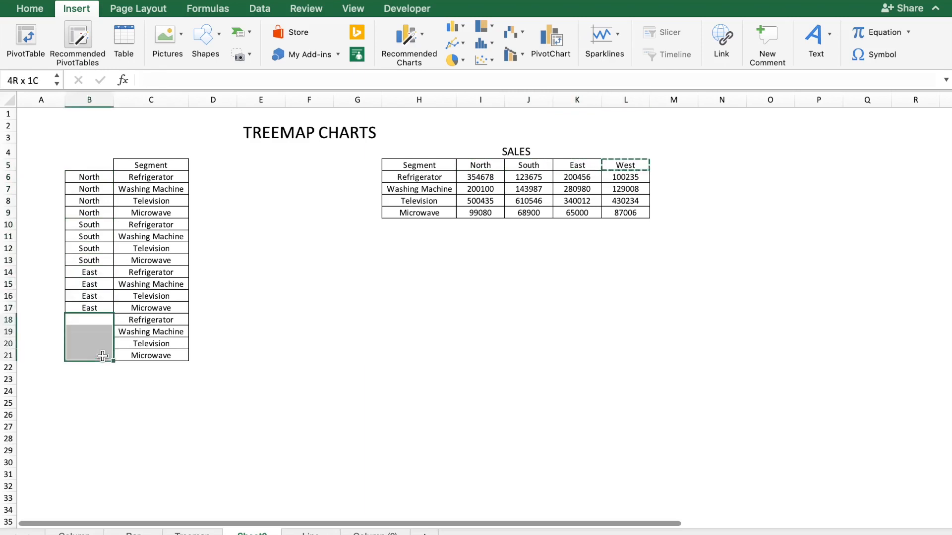
key(super+v)
Step: Copy the sales figures of all four regions into D6:D21, stacked beside their matching regions and segments
click(488, 178)
drag(489, 178, 488, 213)
key(super+c)
click(213, 177)
key(super+v)
drag(529, 177, 529, 212)
key(super+c)
click(213, 225)
key(super+v)
drag(577, 177, 577, 212)
key(super+c)
drag(213, 272, 213, 355)
key(super+v)
key(super+v)
Step: Add the headers Region in B5 and Amount in D5, centred and bordered like the rest of the table
click(89, 165)
text(Region)
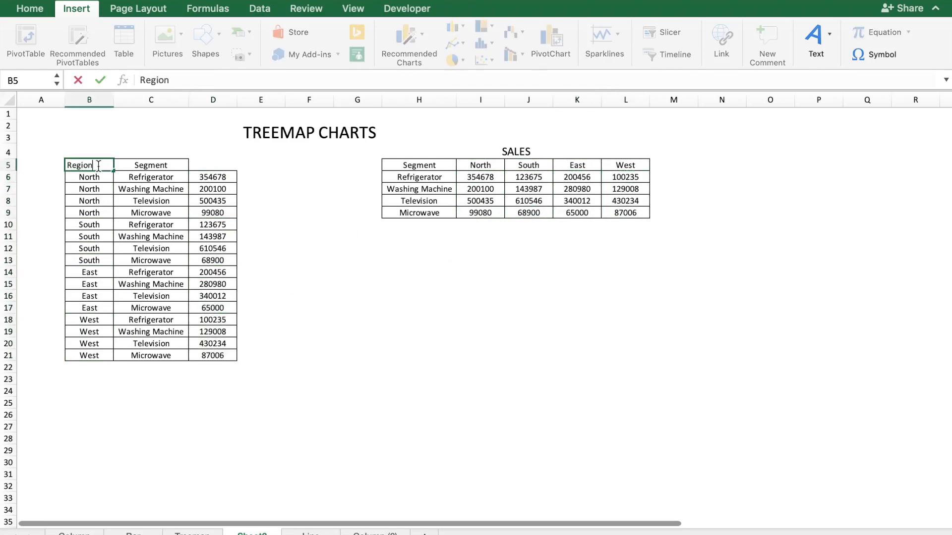
click(213, 166)
text(Amount)
click(30, 8)
click(90, 355)
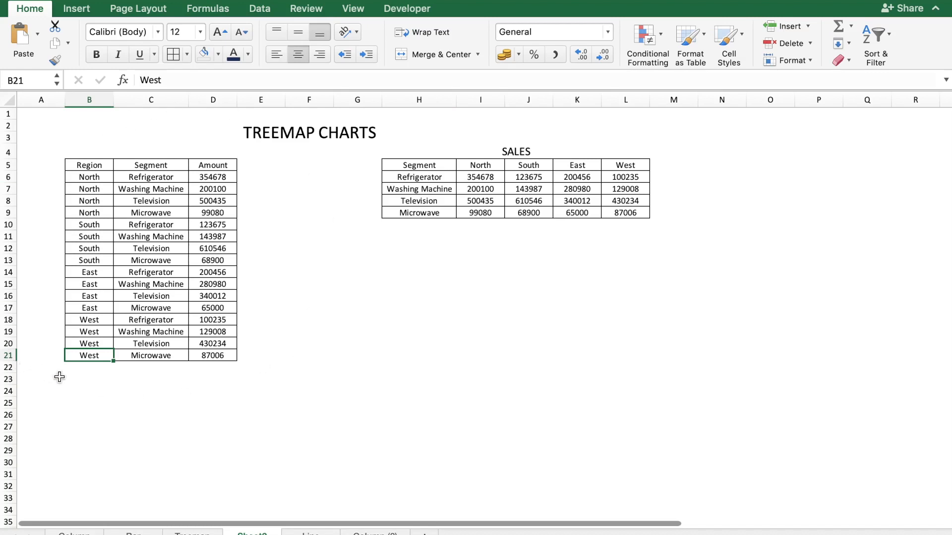
Step: Delete columns H to L, which hold the original sales table
click(360, 234)
drag(426, 100, 615, 98)
right_click(614, 98)
click(640, 195)
click(655, 245)
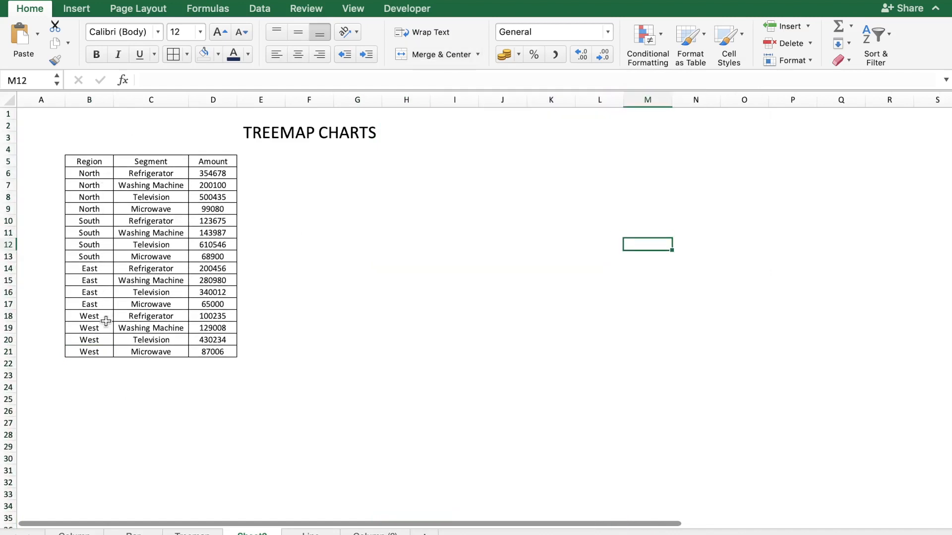
Step: Insert a treemap chart of the Region table titled Sales, placed beside the table and enlarged to cover about E5:M29
click(103, 173)
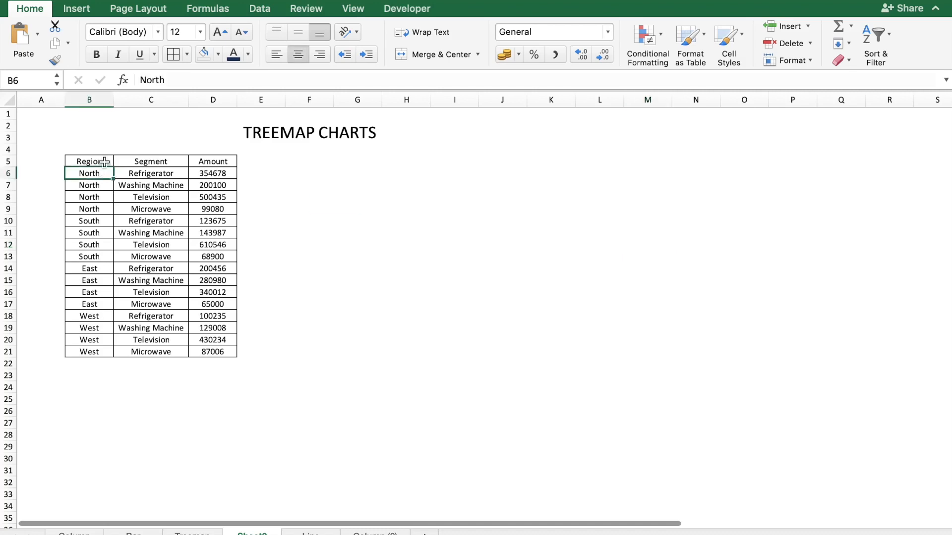
click(79, 9)
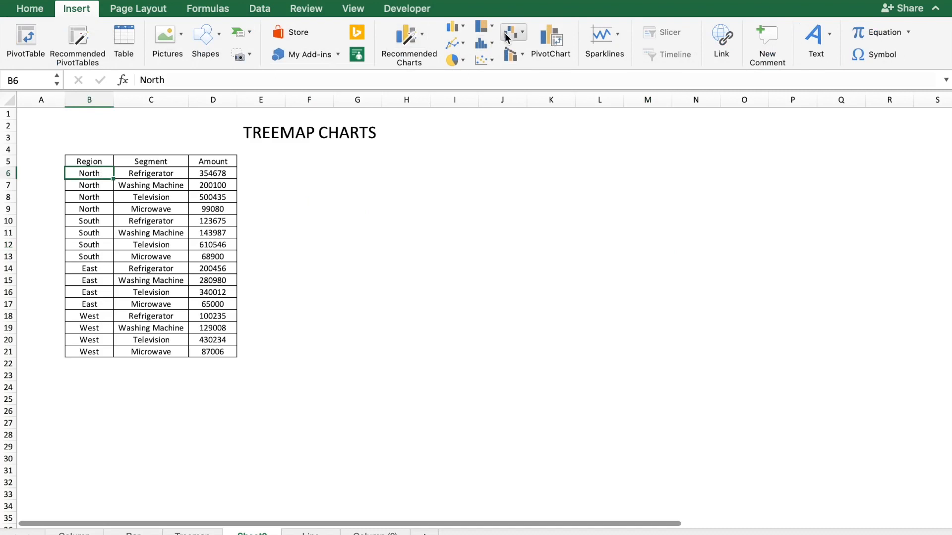
click(491, 27)
click(509, 96)
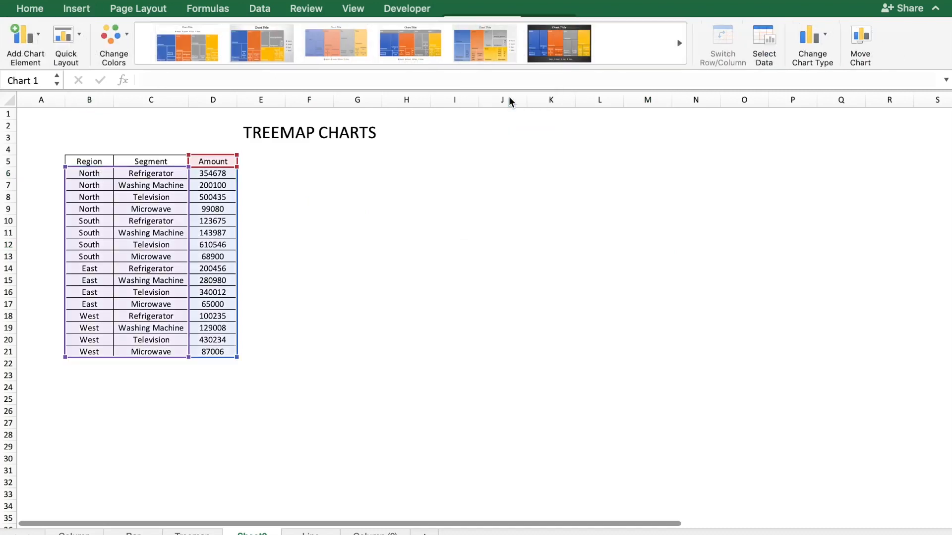
drag(392, 260, 297, 175)
drag(523, 314, 648, 453)
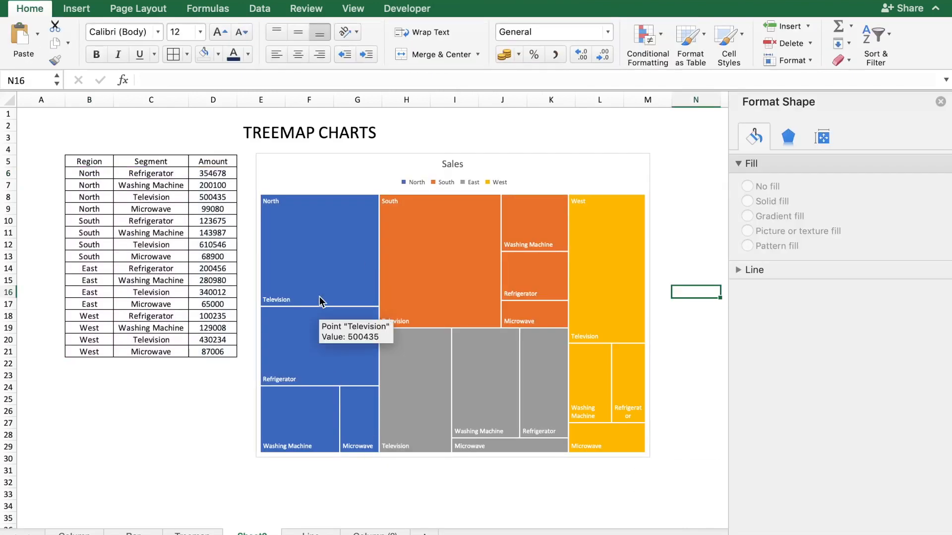
Step: Add the values to the treemap's data labels alongside the category names
mouse_move(289, 303)
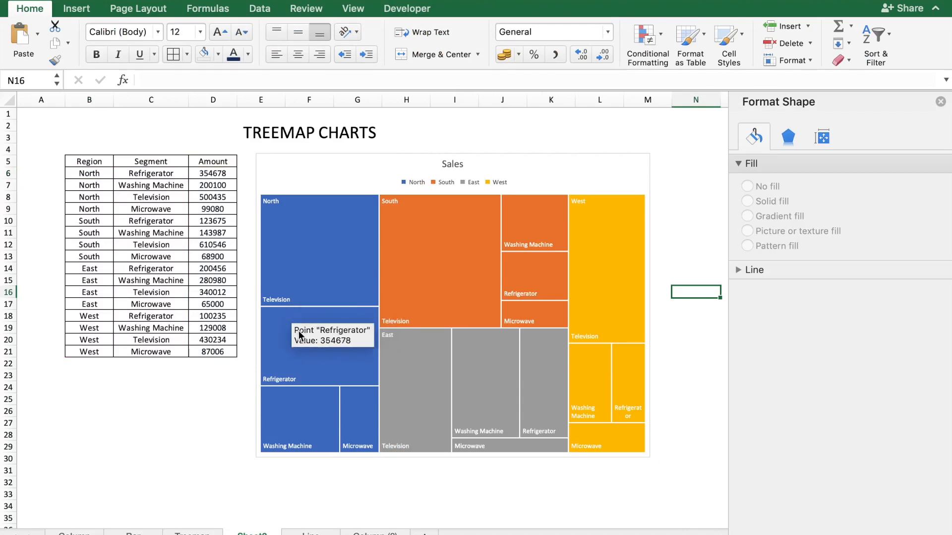
mouse_move(355, 450)
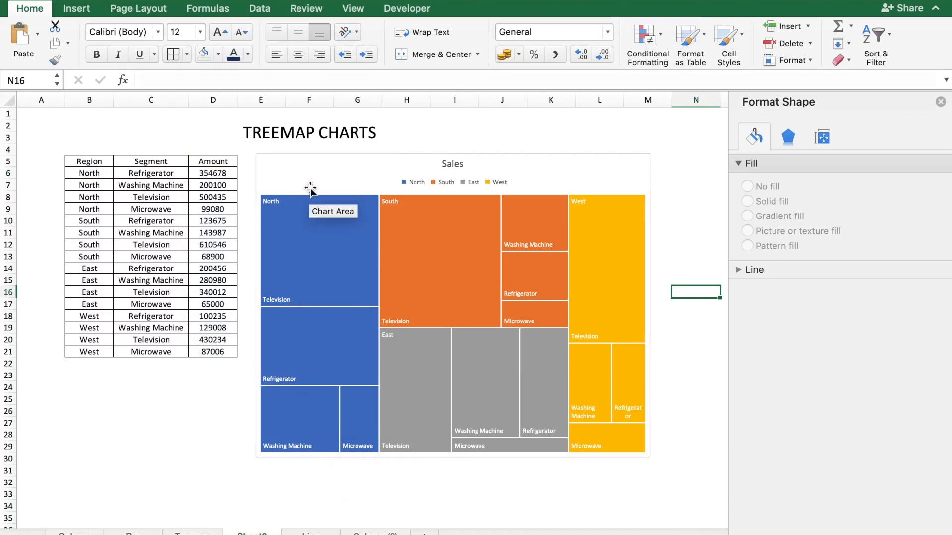
mouse_move(283, 376)
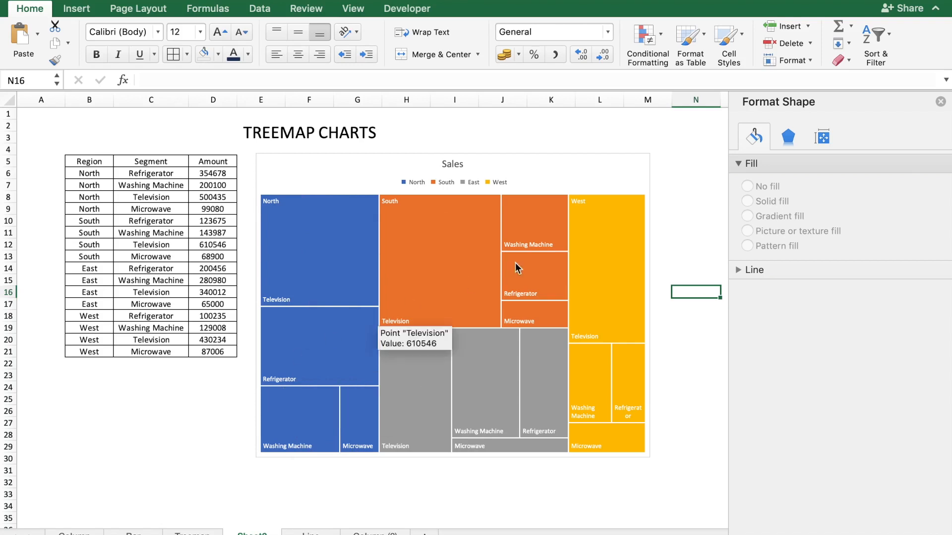
mouse_move(369, 273)
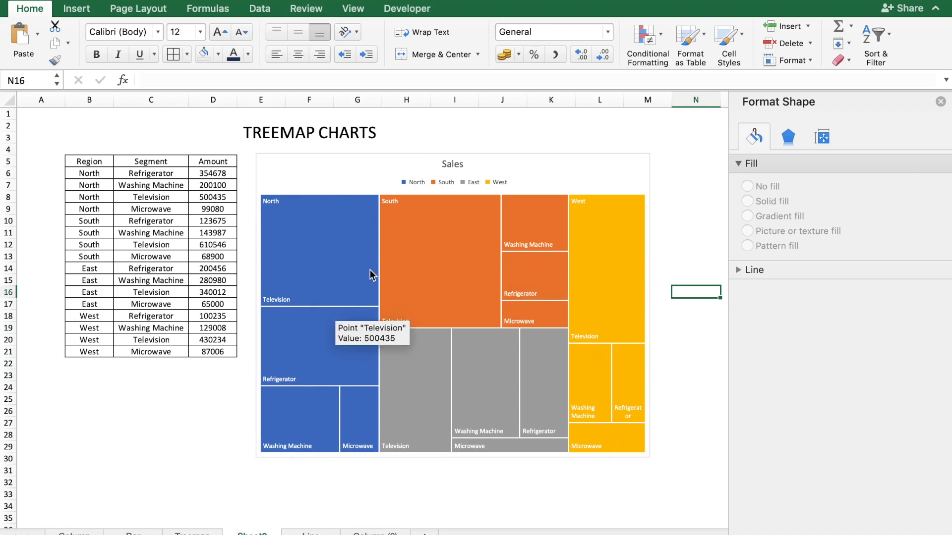
click(290, 300)
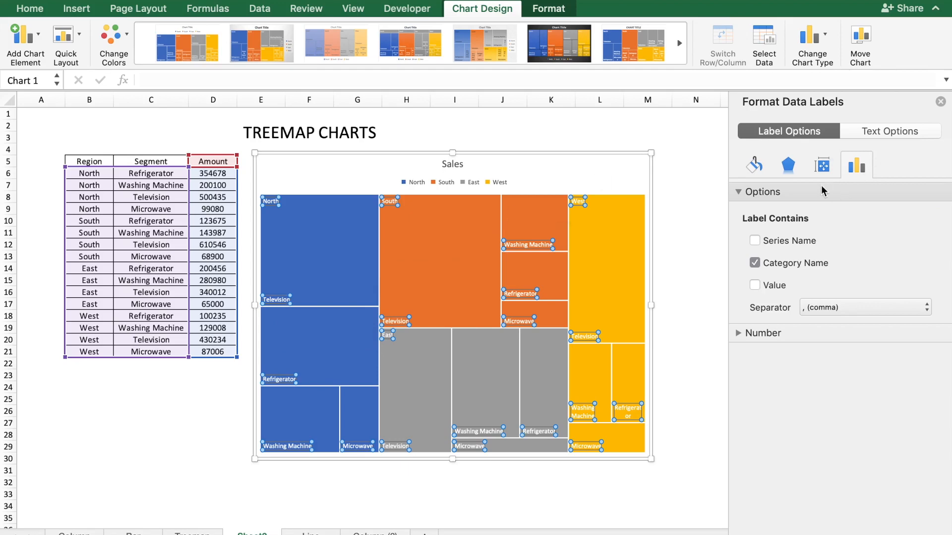
click(754, 289)
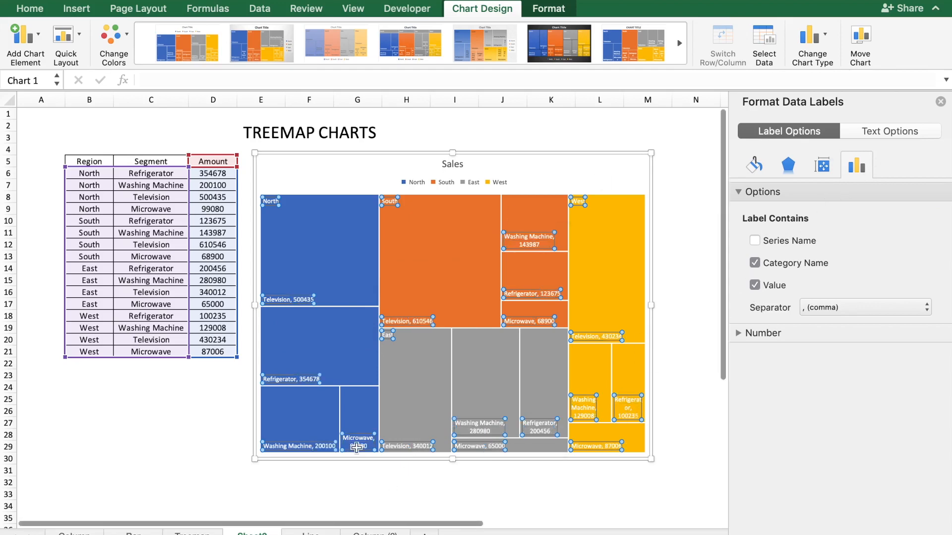
click(697, 244)
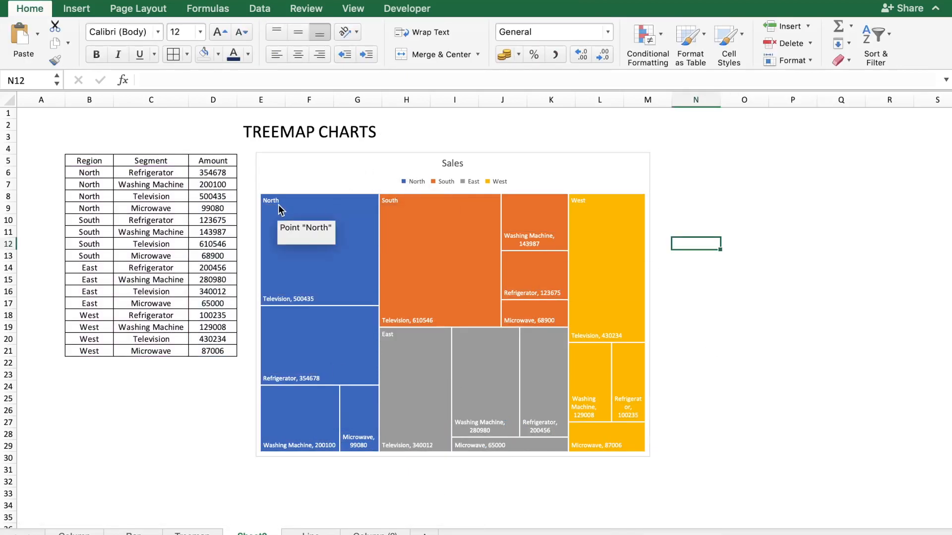
Step: Set the treemap series' label option to Banner and widen the chart to about column P
right_click(344, 280)
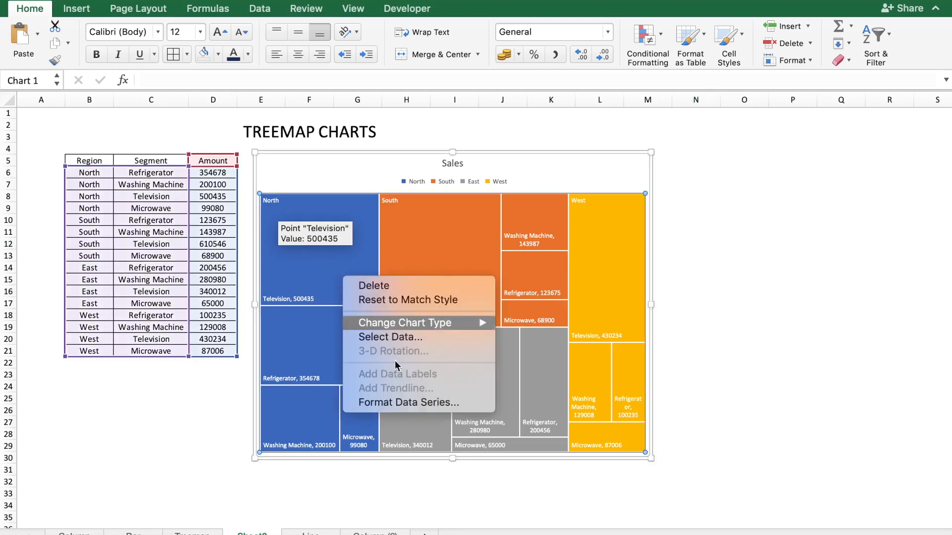
click(399, 402)
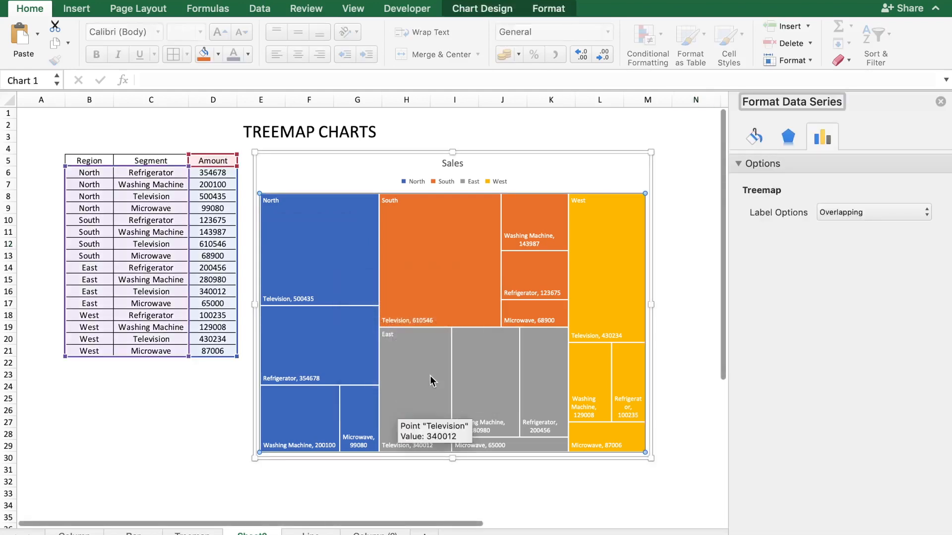
click(865, 216)
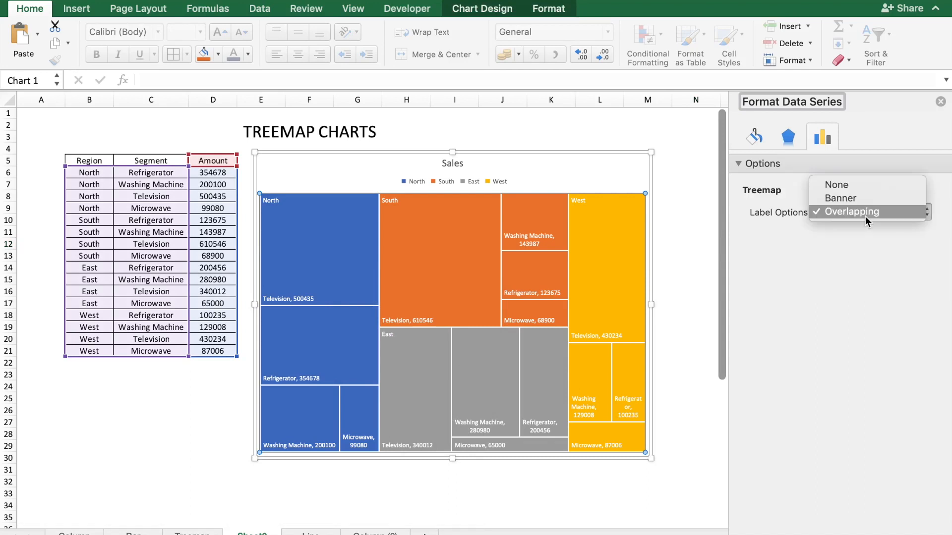
click(847, 199)
click(940, 102)
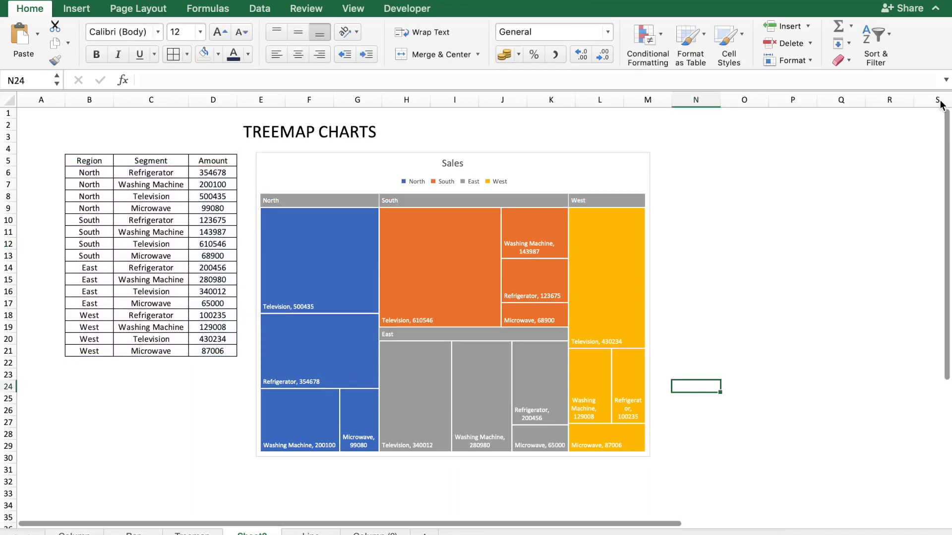
click(623, 172)
drag(652, 306, 796, 308)
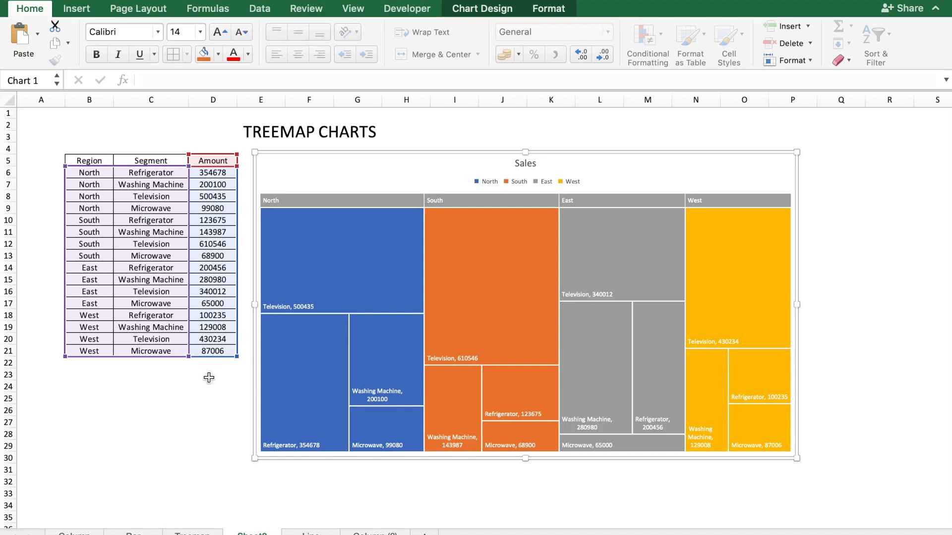
Step: Copy the Region, Segment and Amount table B5:D21 to B35, below the chart
drag(94, 161, 210, 353)
key(super+c)
scroll(210, 353, down, 10)
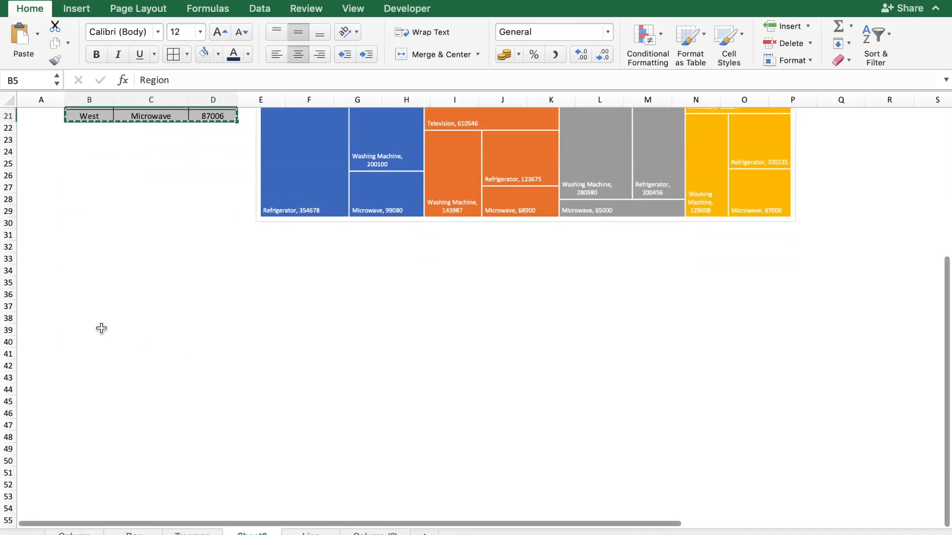
click(82, 284)
key(super+v)
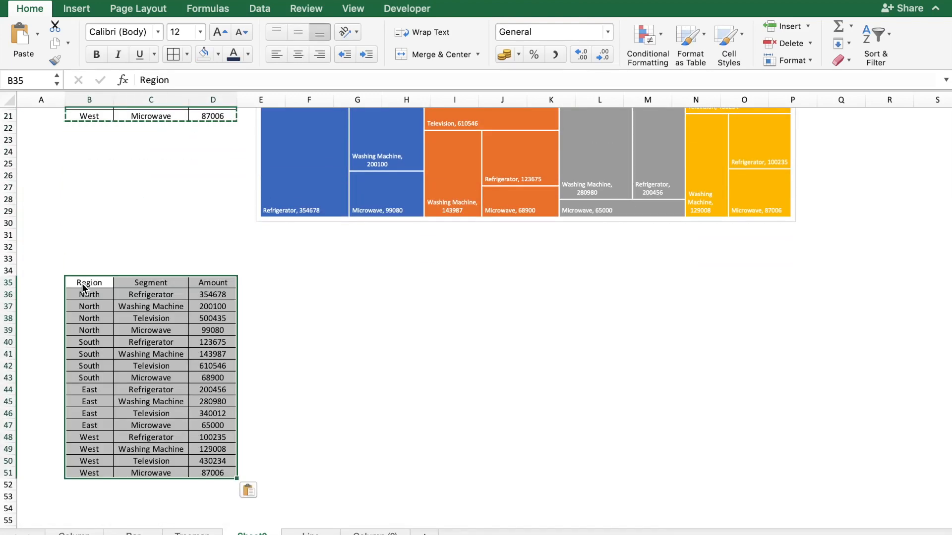
Step: Move the Segment column ahead of Region in the copied table and widen column B to fit its text
click(170, 283)
key(super+shift+Down)
key(super+x)
click(52, 283)
key(super+v)
click(50, 283)
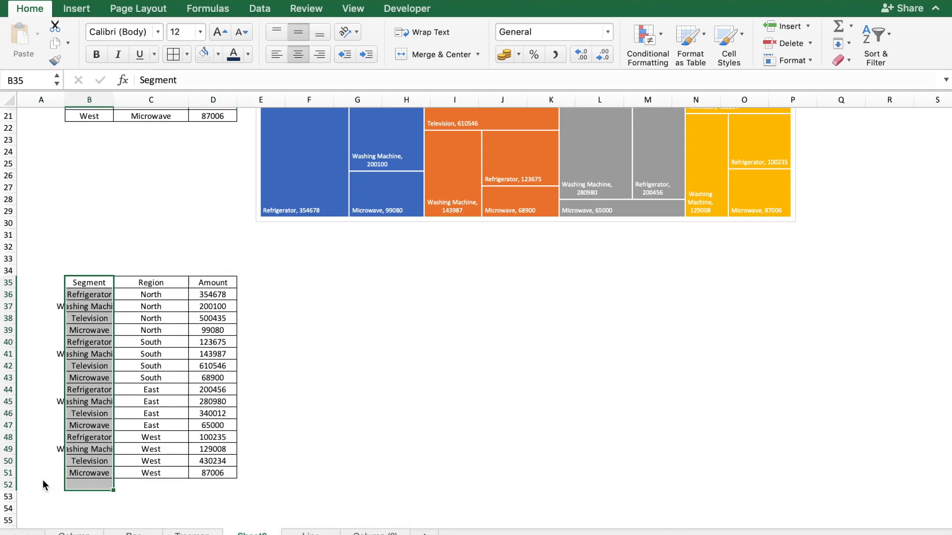
click(294, 342)
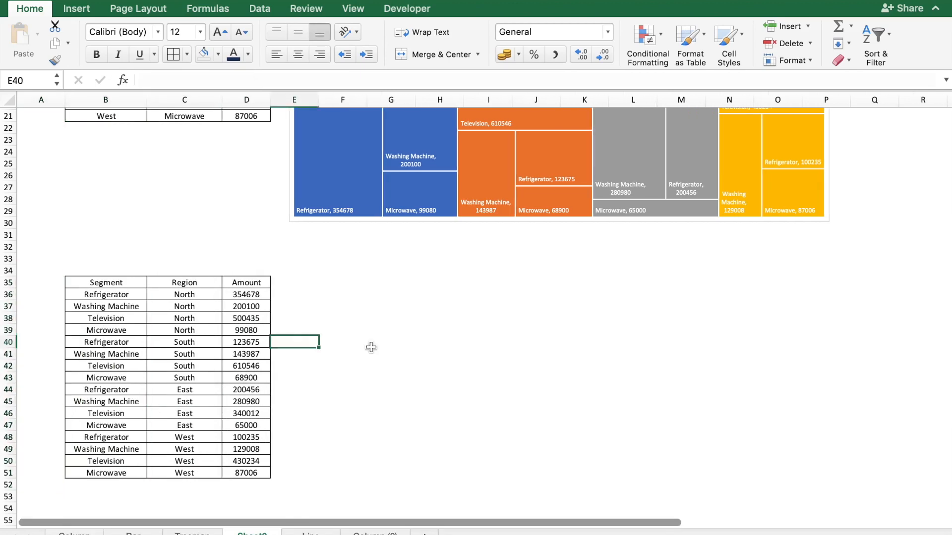
Step: Insert a treemap chart of the copied table, placed beside it and enlarged to cover about E34:P53
click(103, 297)
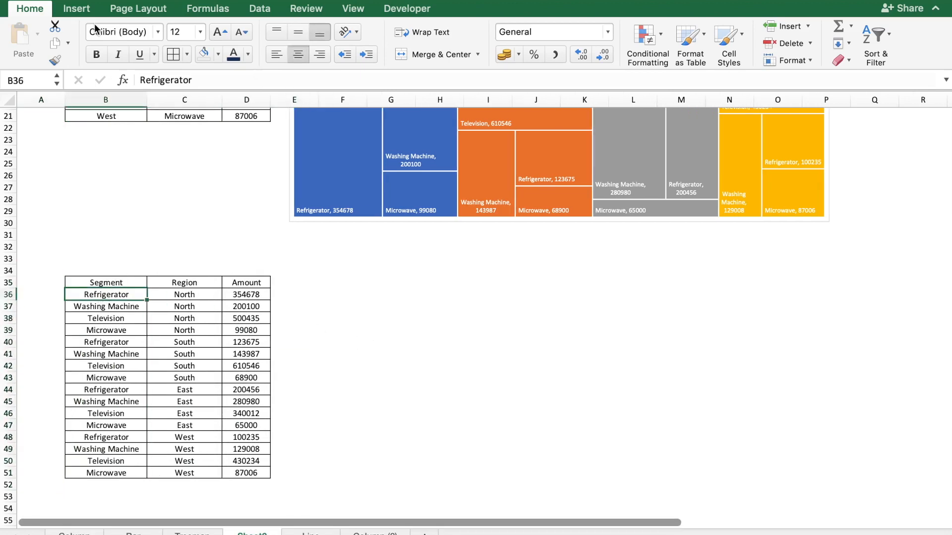
click(79, 11)
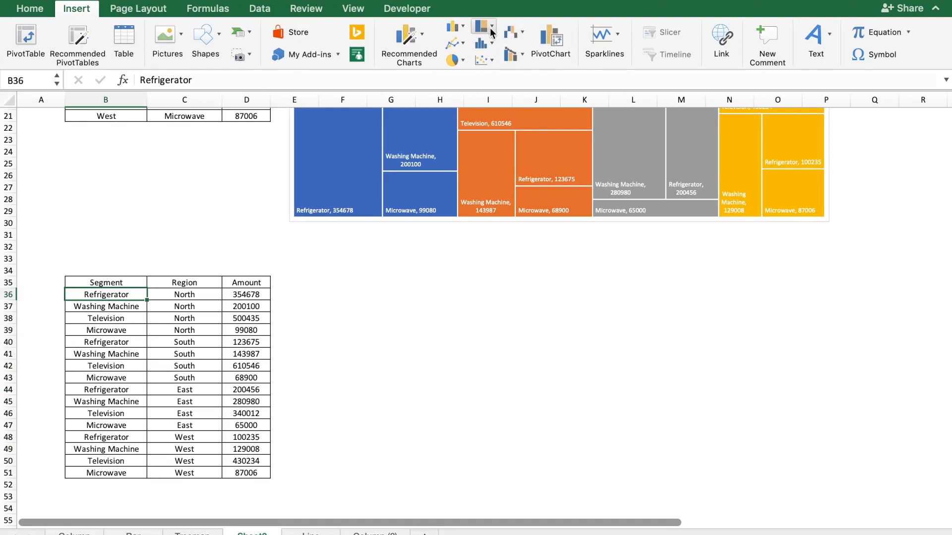
click(491, 28)
click(512, 92)
drag(395, 234, 337, 277)
drag(561, 433, 827, 503)
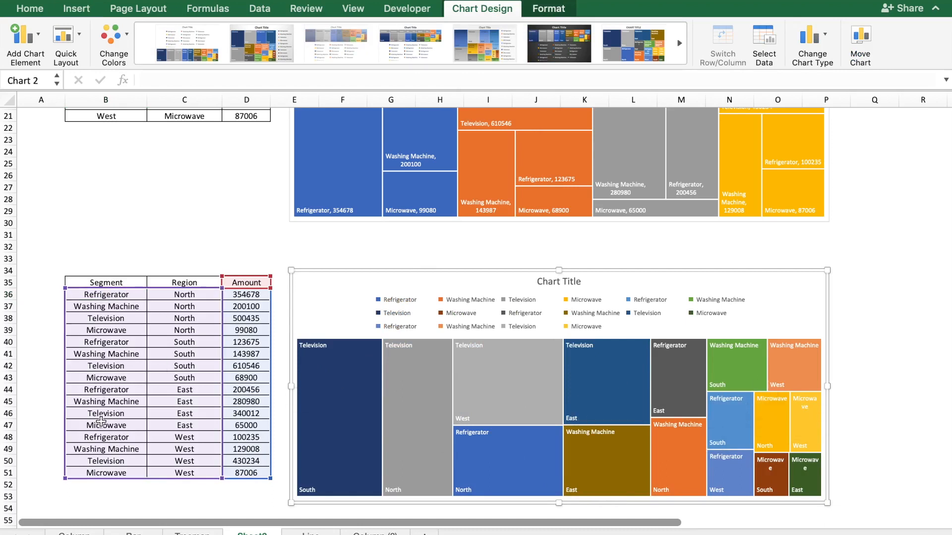
Step: Sort the lower table B35:D51 by Segment in A to Z order, treating its first row as headers
mouse_move(419, 443)
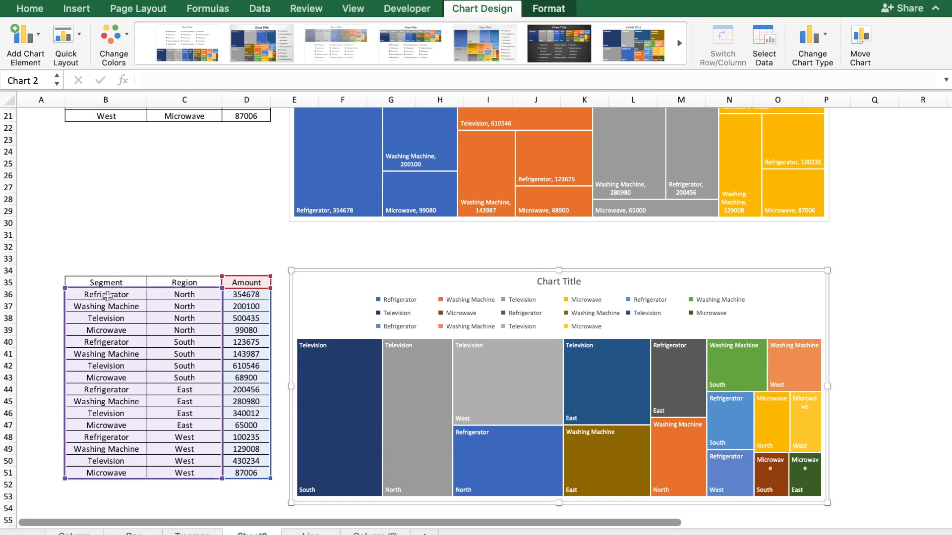
click(102, 297)
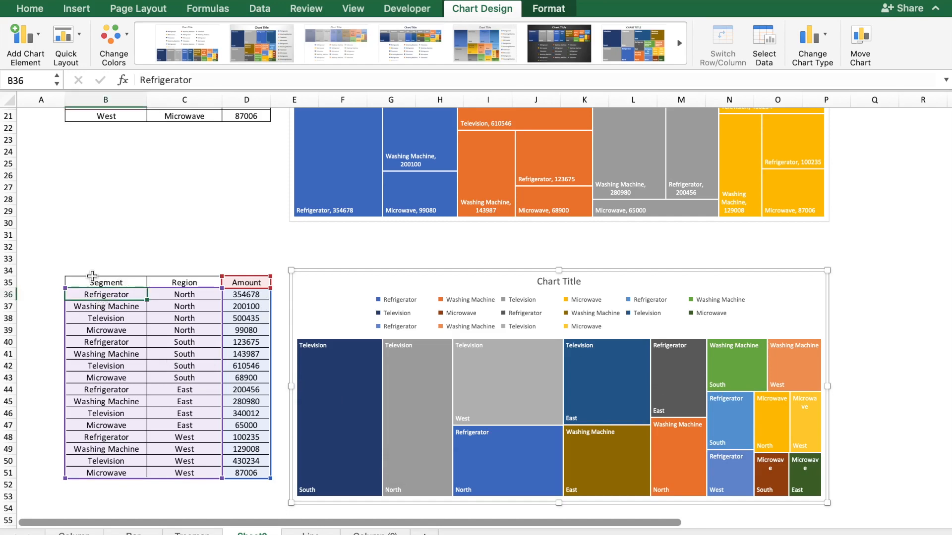
drag(94, 283, 238, 475)
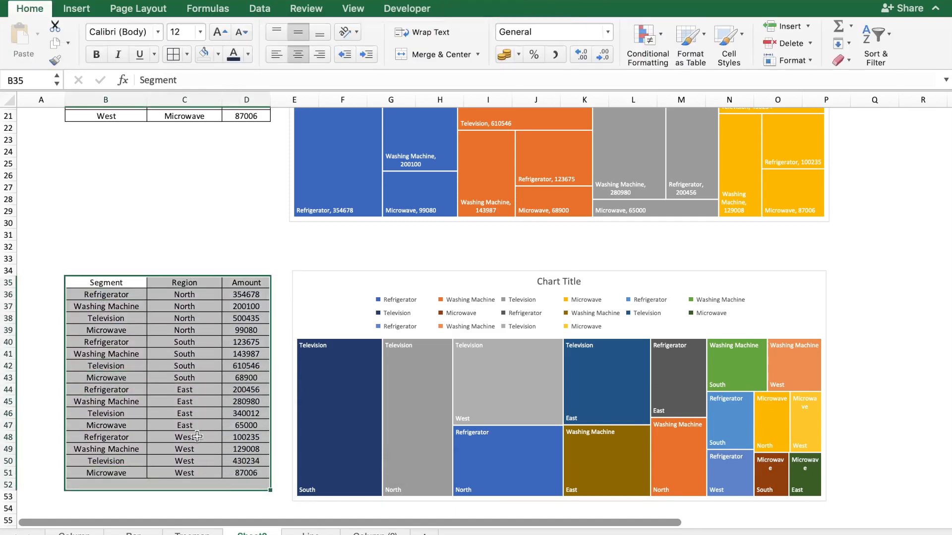
click(886, 34)
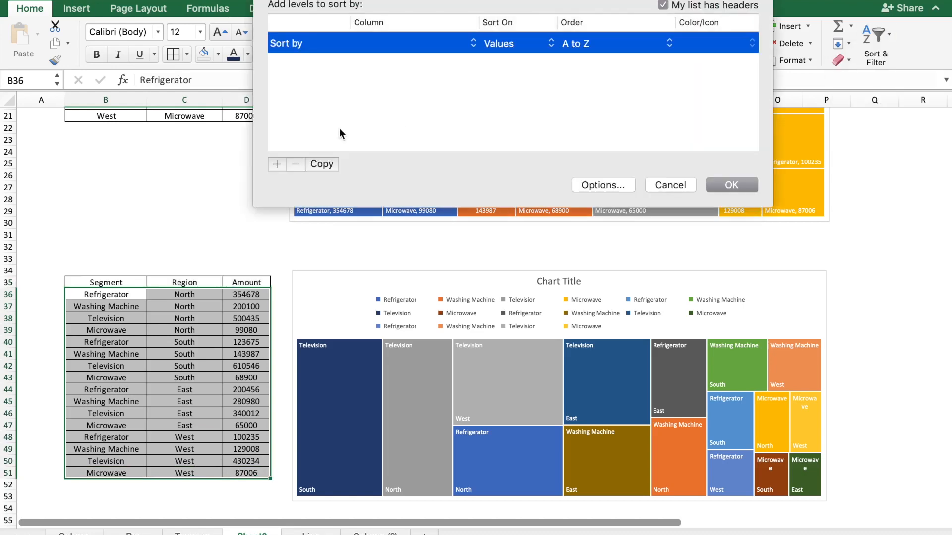
click(474, 43)
click(434, 48)
click(728, 184)
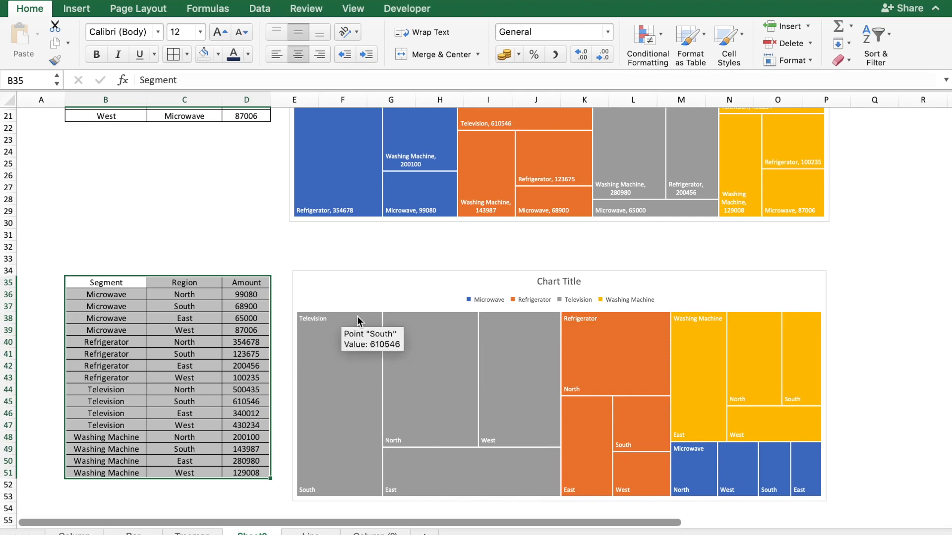
Step: Set the label option of the lower treemap's data series to Banner
right_click(354, 387)
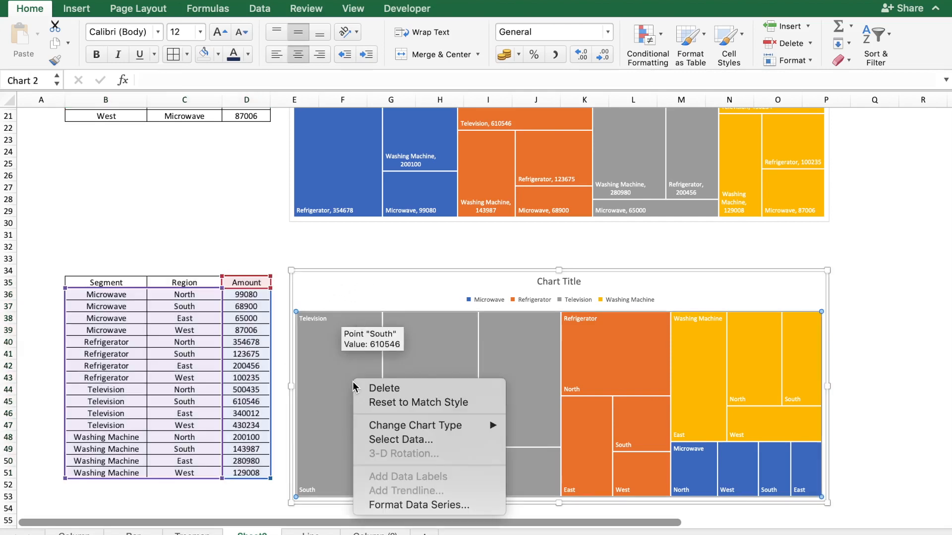
click(405, 507)
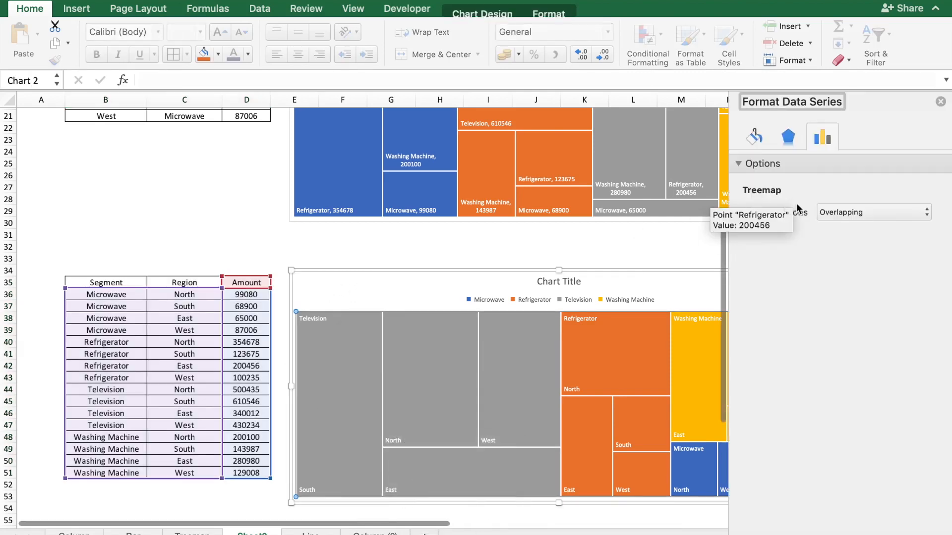
click(909, 212)
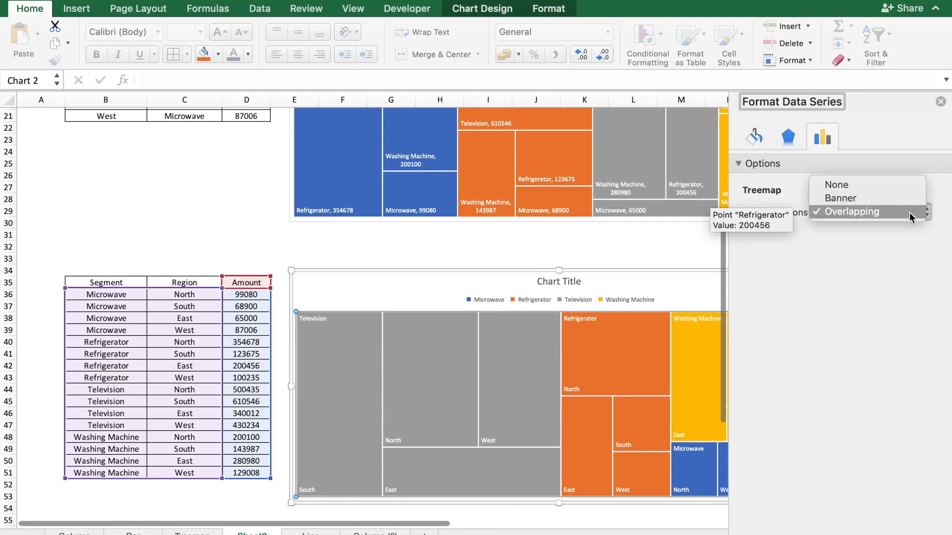
click(885, 202)
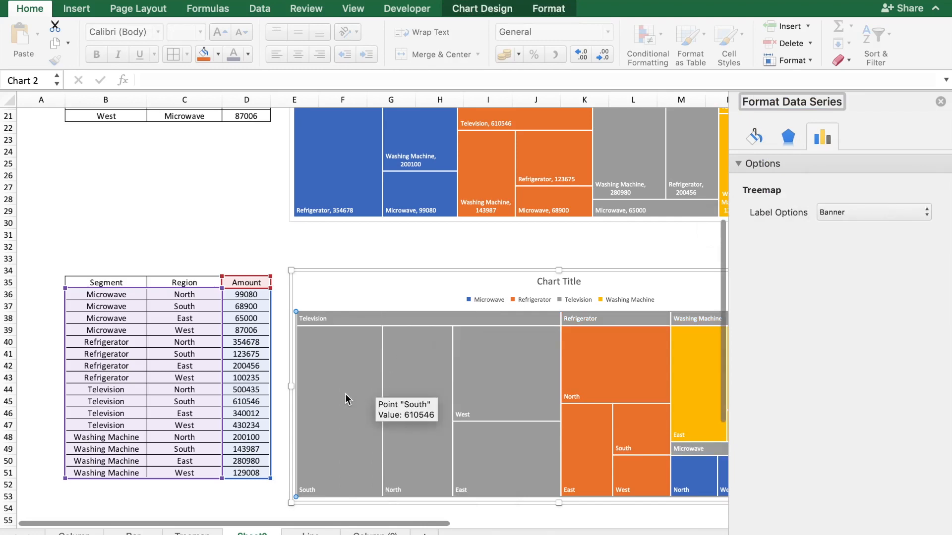
Step: Add the values to the data labels of the lower treemap, alongside the region names
click(304, 491)
right_click(304, 491)
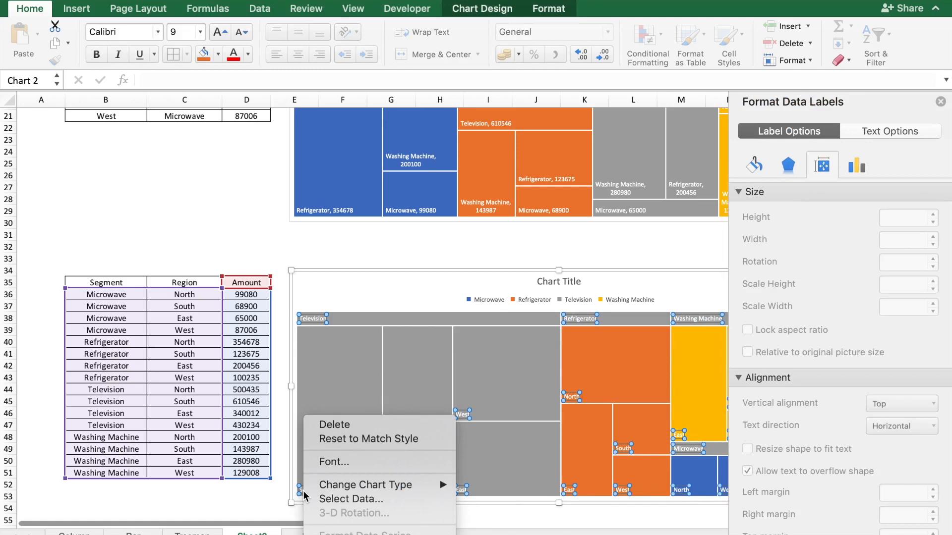
click(859, 166)
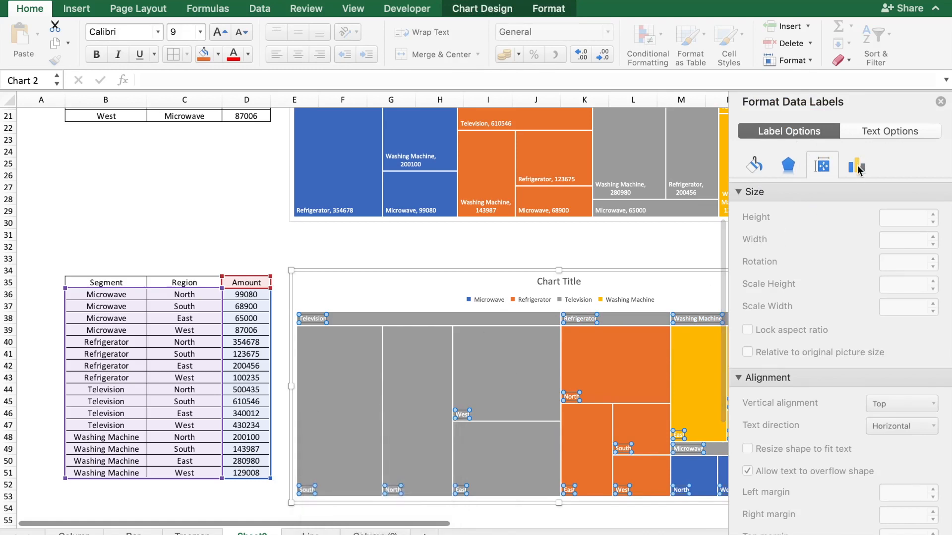
click(858, 166)
click(754, 286)
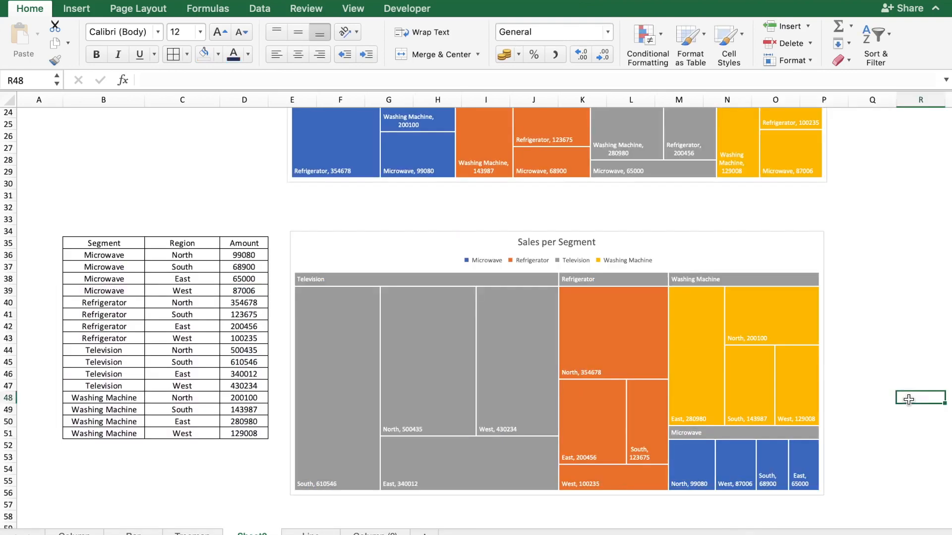